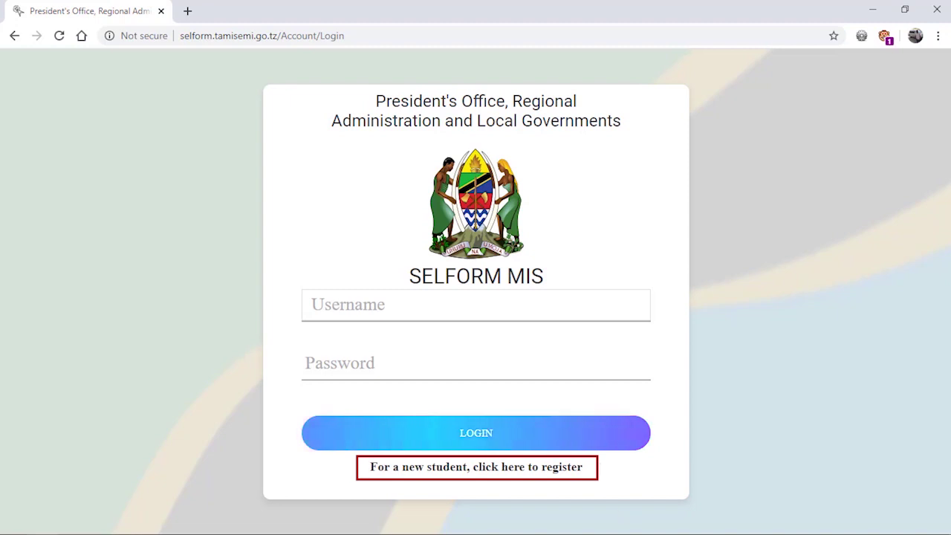
- Play the intro until the SELFORM MIS login page with the new-student registration link appears
mouse_move(704, 532)
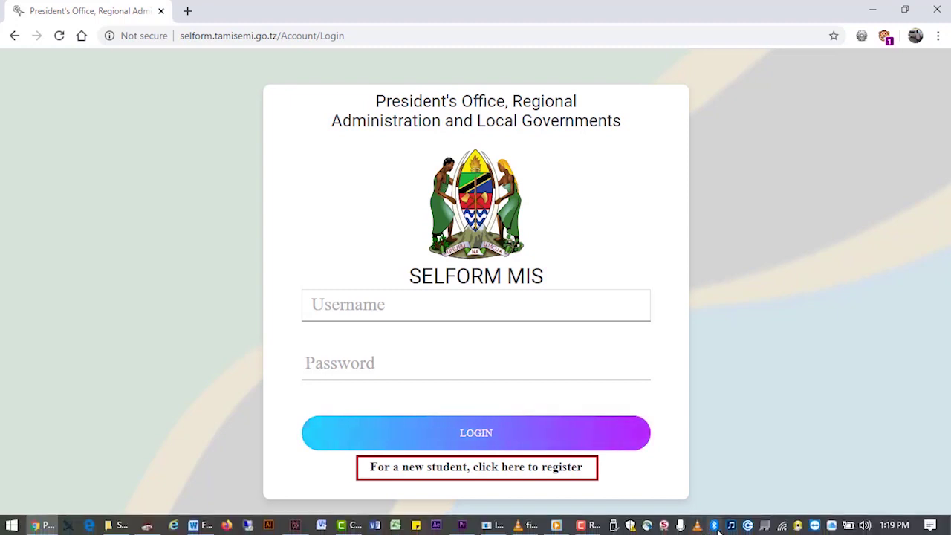
- Open the new-student registration page and submit the student's index number for verification
left_click(543, 468)
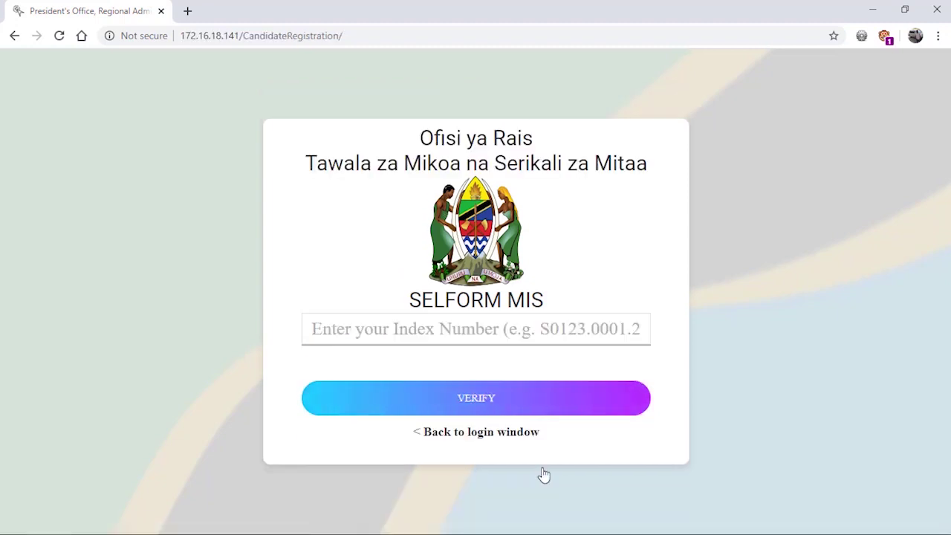
left_click(491, 331)
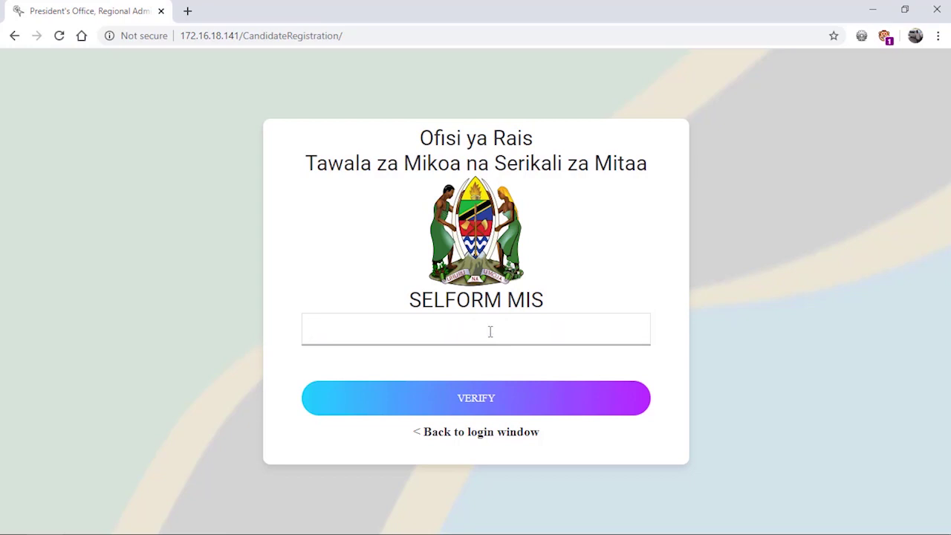
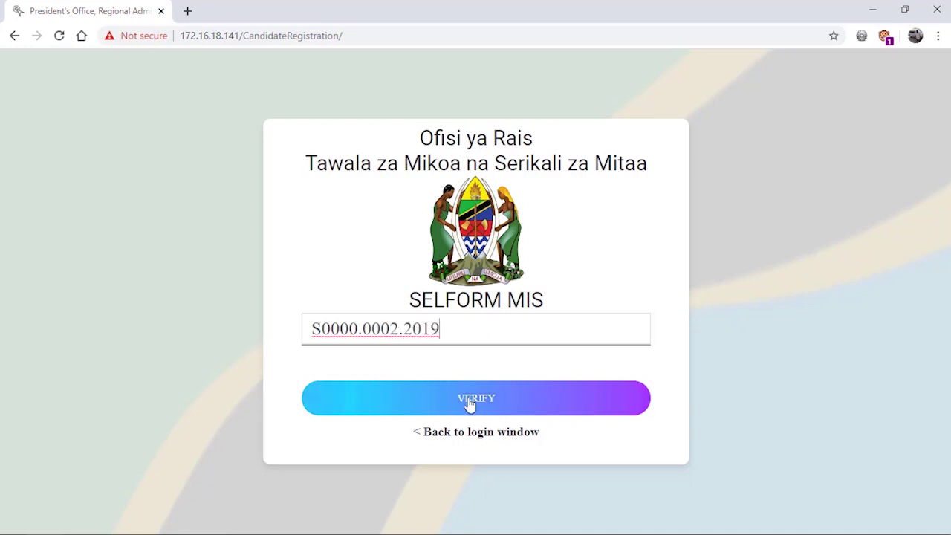
left_click(481, 401)
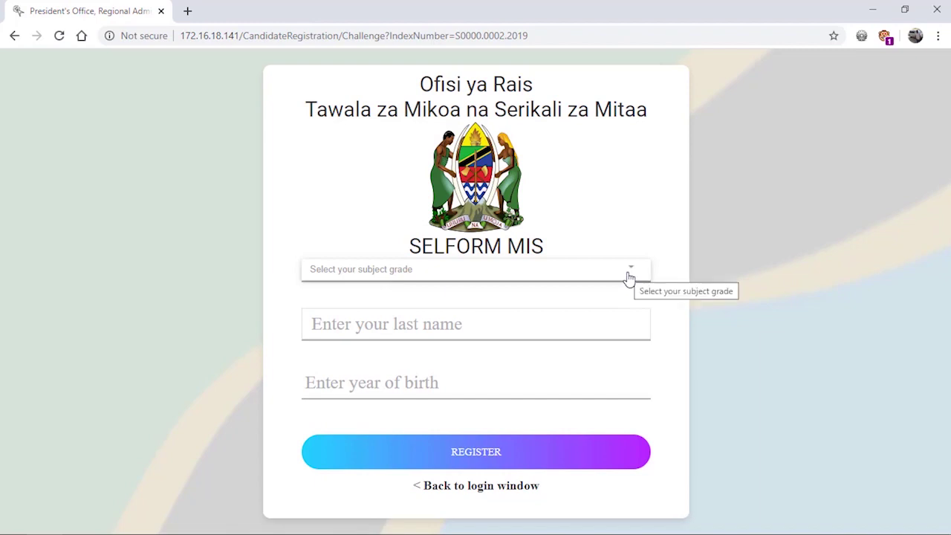
- Register with grade A for Kiswahili plus the student's last name and year of birth
left_click(628, 273)
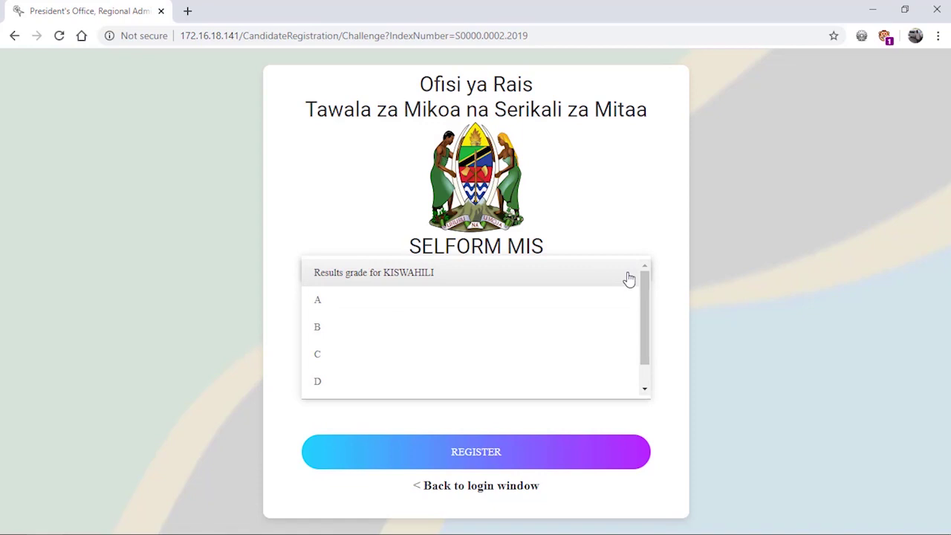
left_click(582, 306)
left_click(573, 327)
type("Mkubwa")
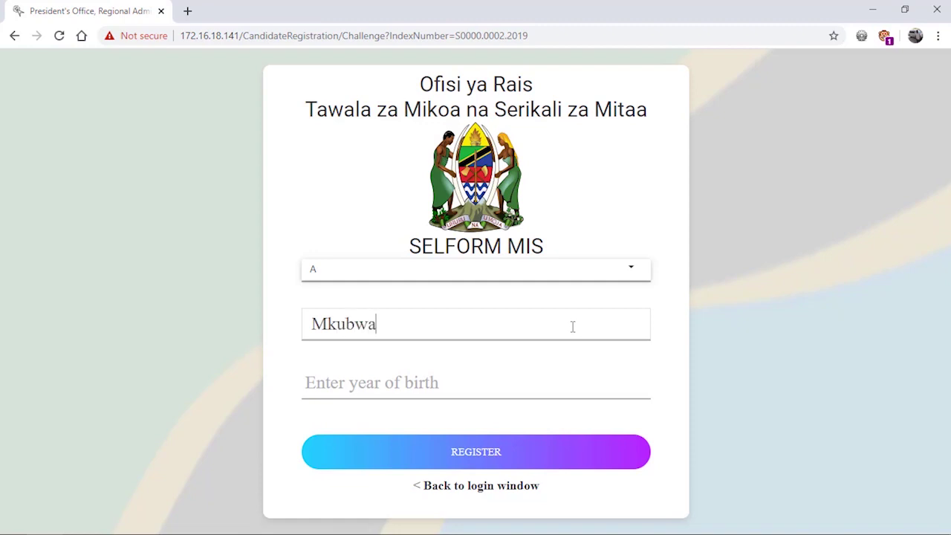
left_click(475, 378)
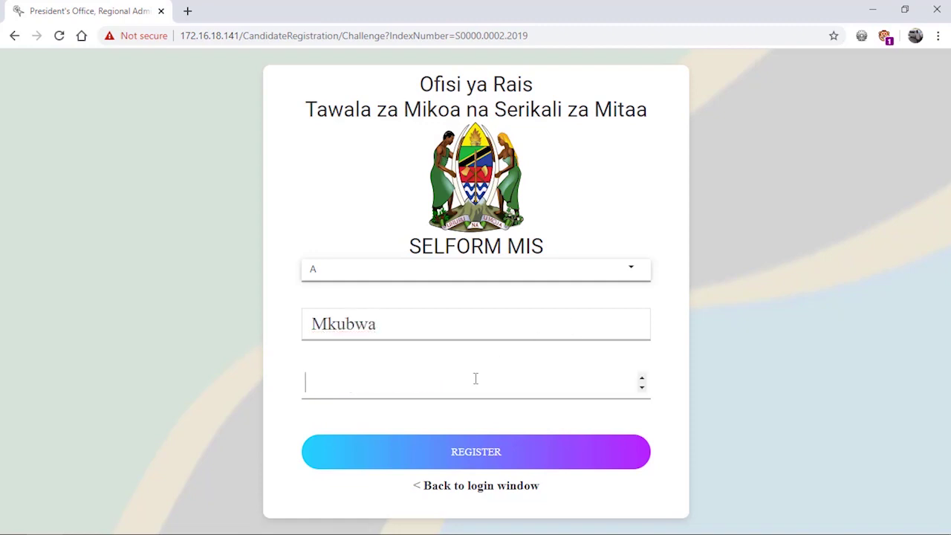
type("2003")
left_click(475, 455)
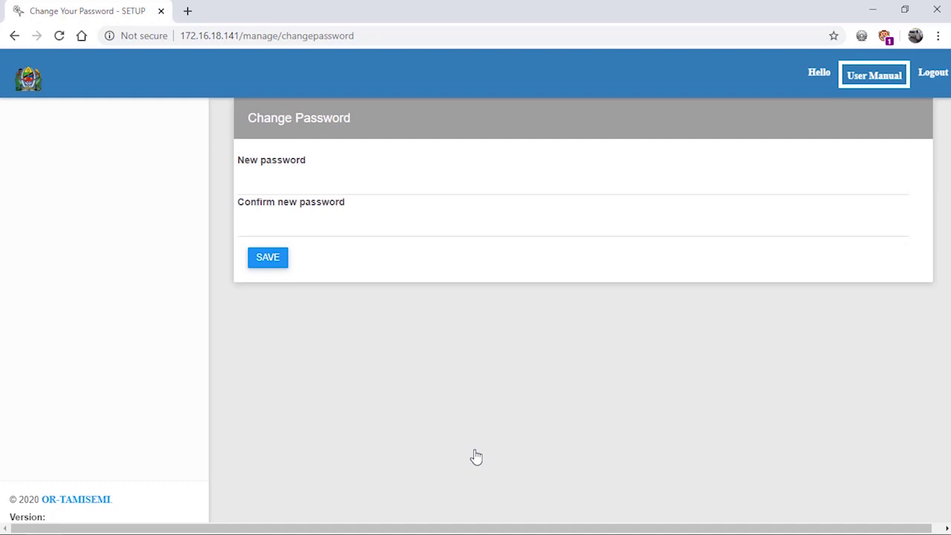
- Enter and confirm the new account password, then save it
left_click(303, 178)
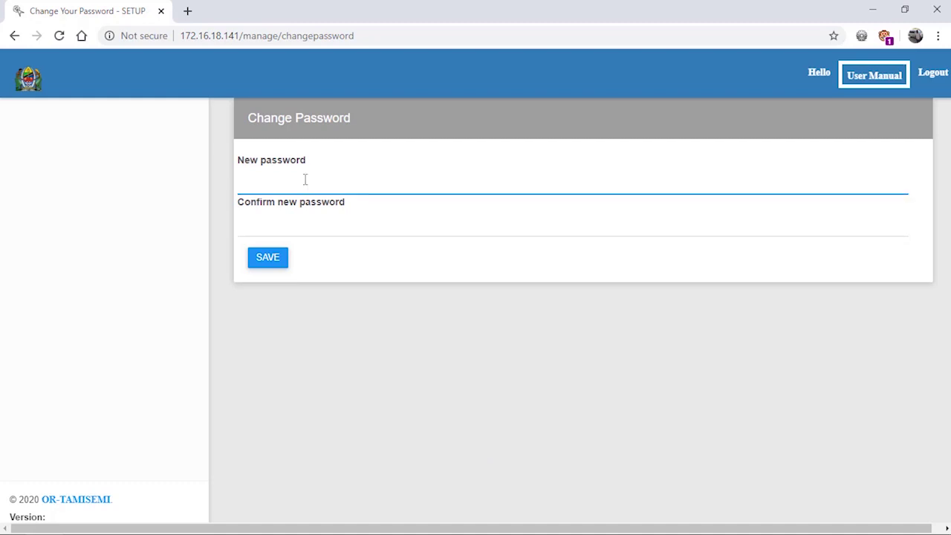
type("aaaaaaaa")
left_click(258, 224)
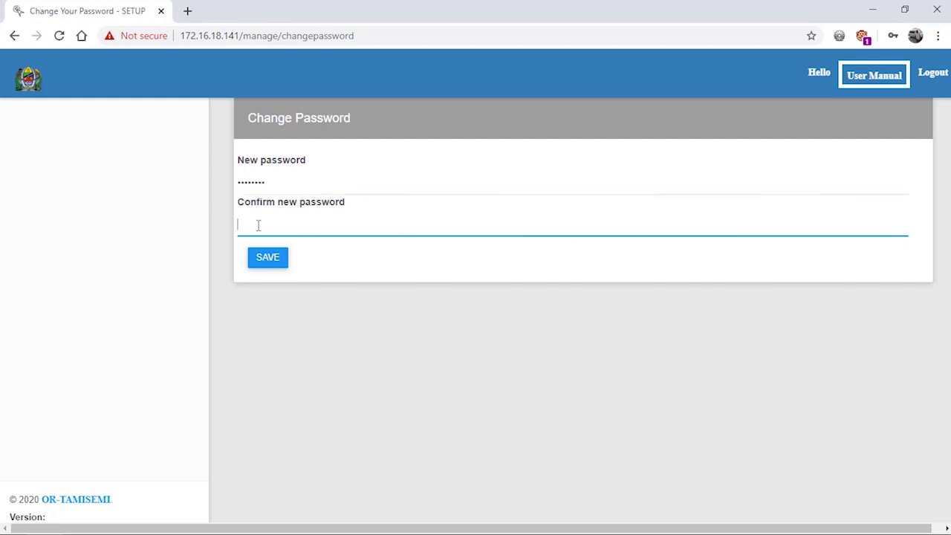
type("aaaaaaaa")
left_click(274, 264)
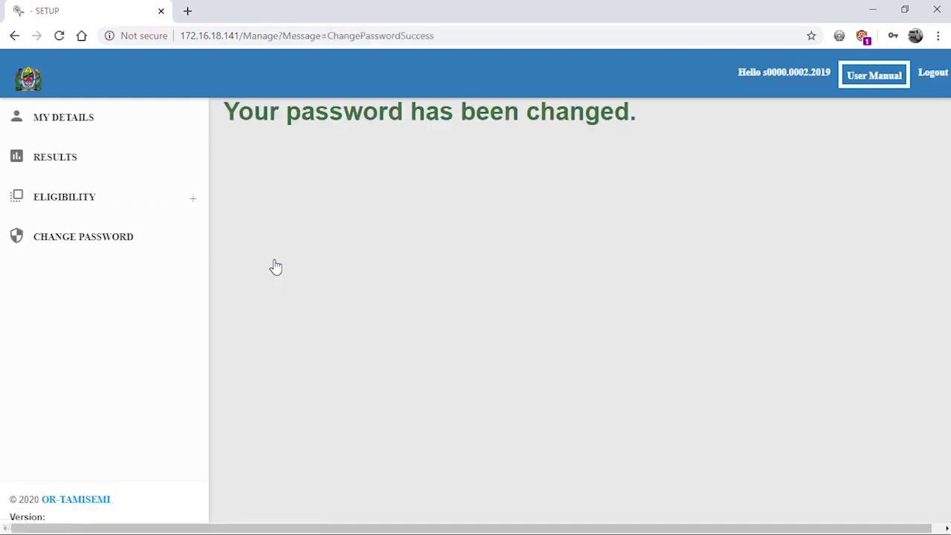
left_click(78, 117)
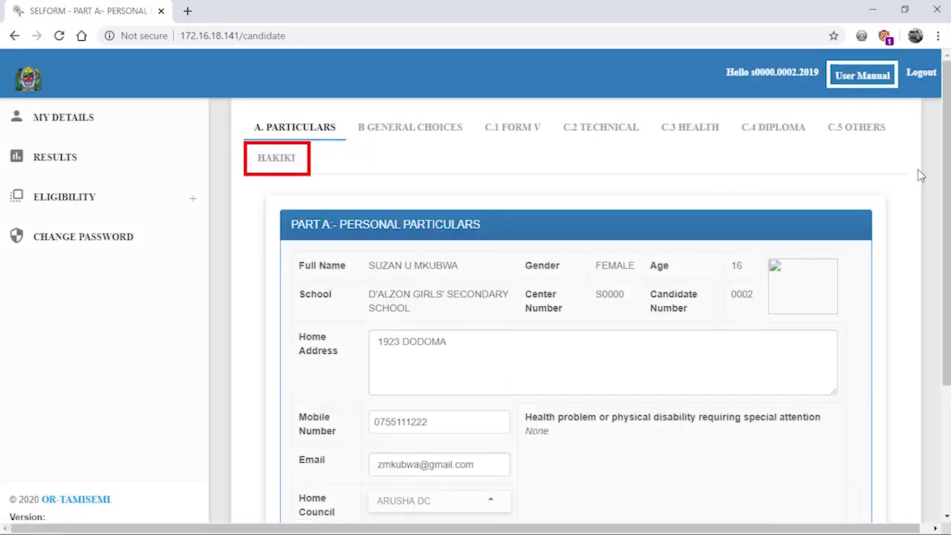
- Review the Part A personal particulars and save them to reach the Part B general choices
scroll(919, 174, "down", 2)
scroll(920, 176, "up", 1)
scroll(918, 173, "up", 1)
scroll(918, 174, "down", 2)
scroll(918, 177, "up", 1)
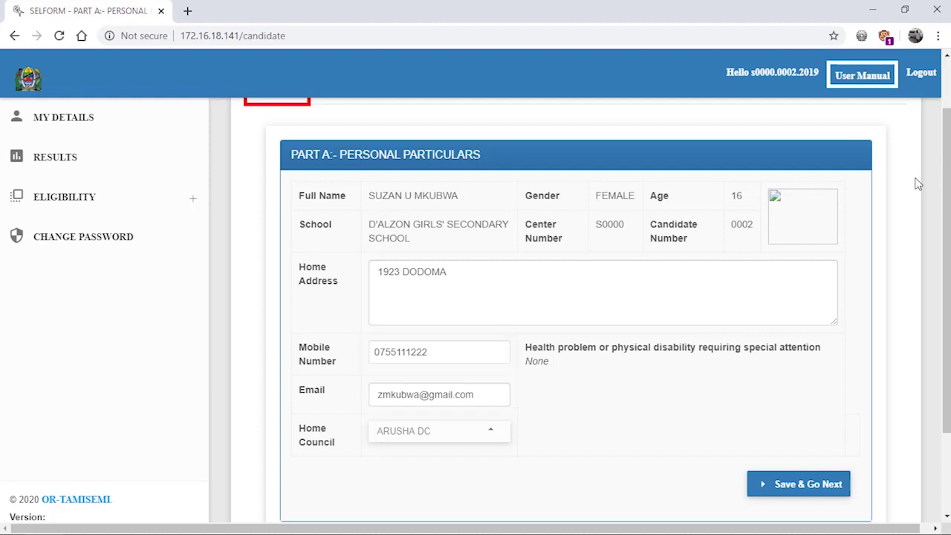
left_click(811, 489)
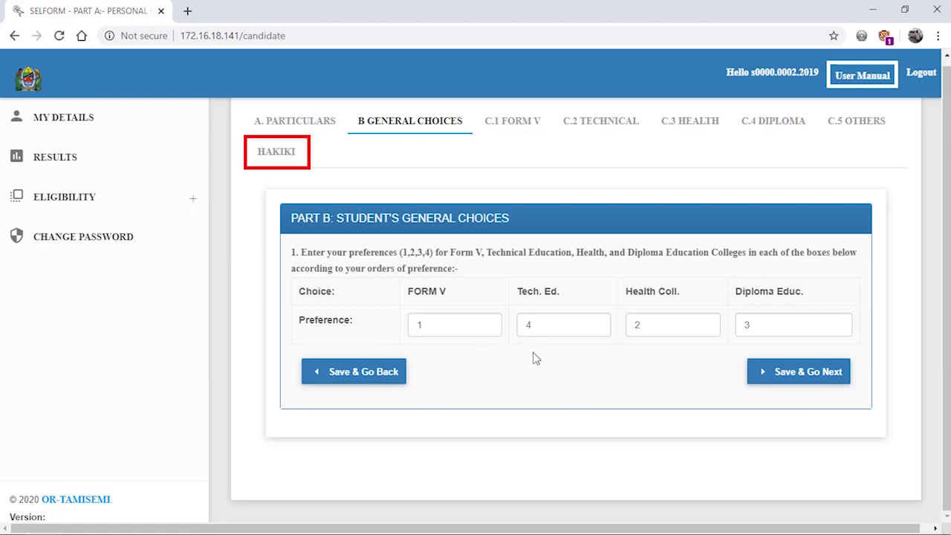
- Set Technical Education to preference 3 and Diploma Education to 4, then save
scroll(453, 329, "up", 1)
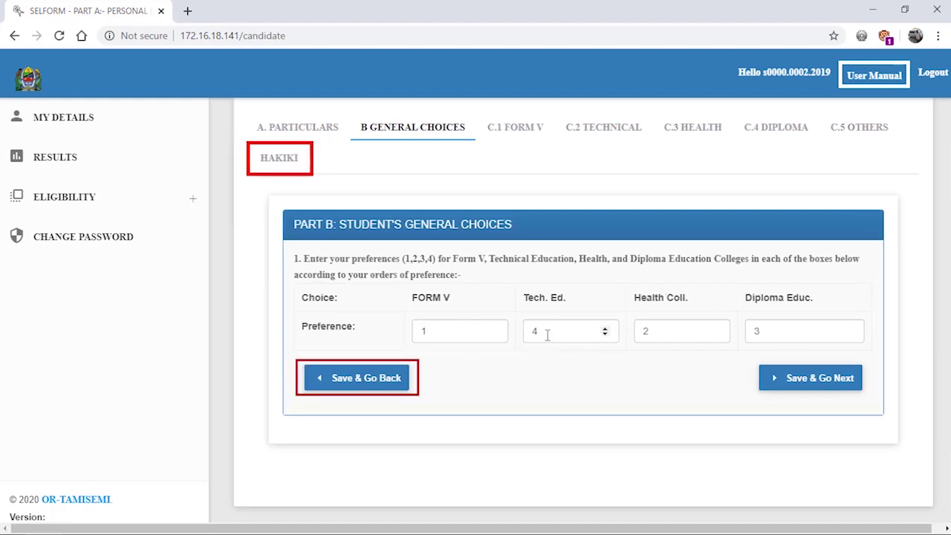
left_click(605, 334)
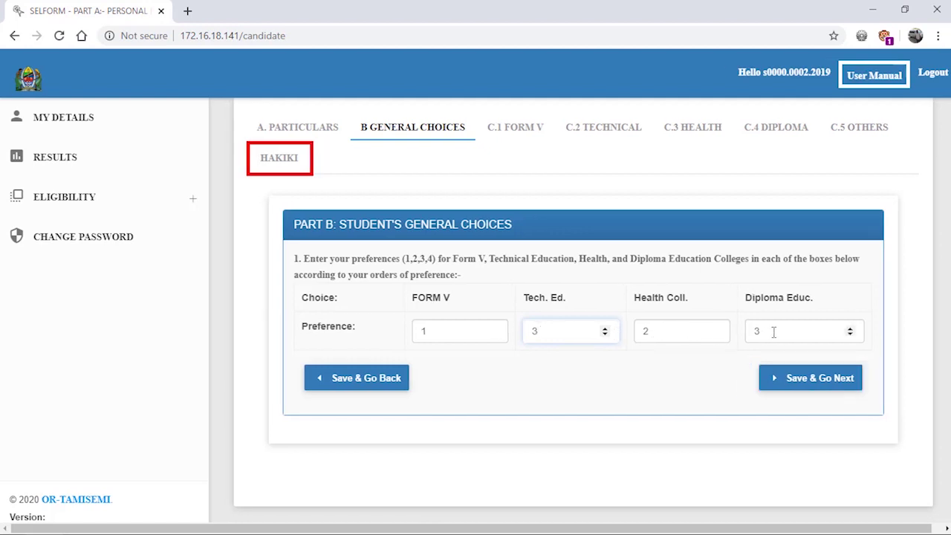
left_click(849, 327)
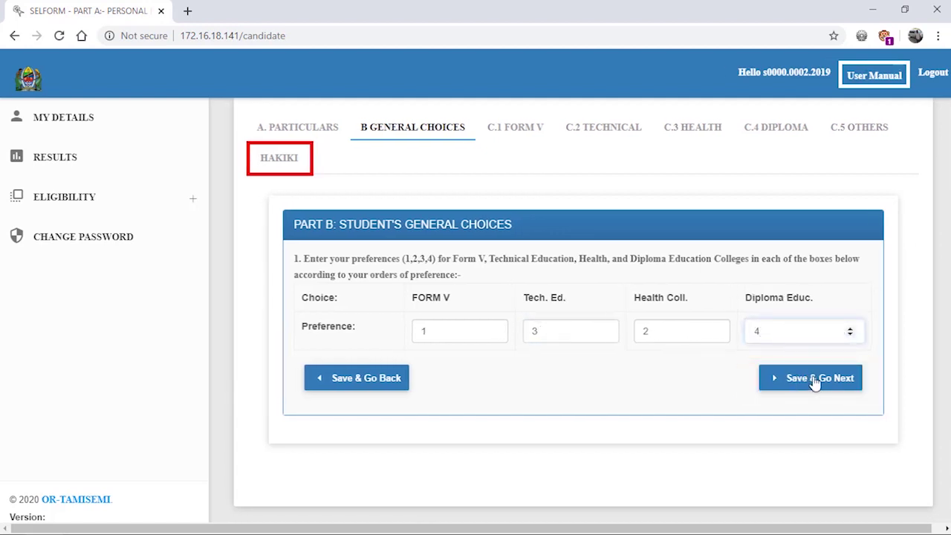
left_click(815, 381)
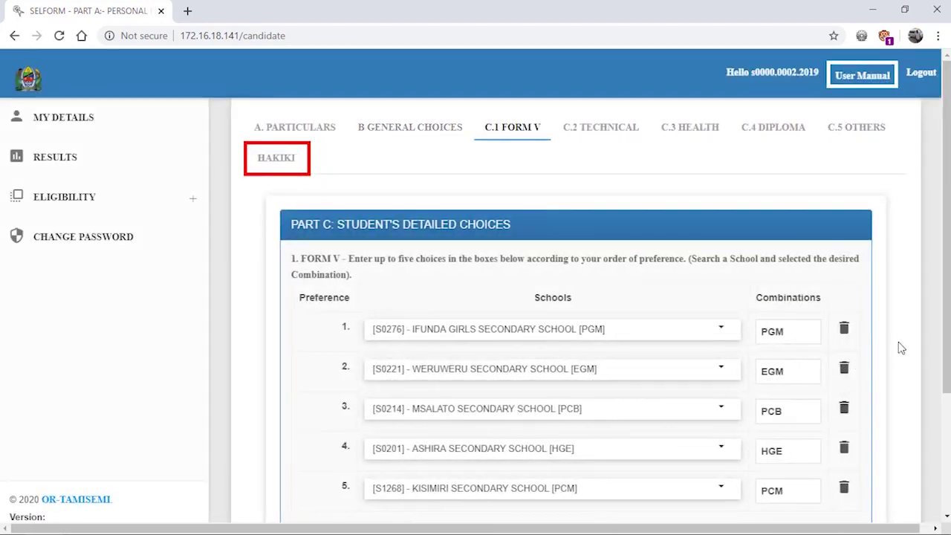
scroll(902, 329, "down", 1)
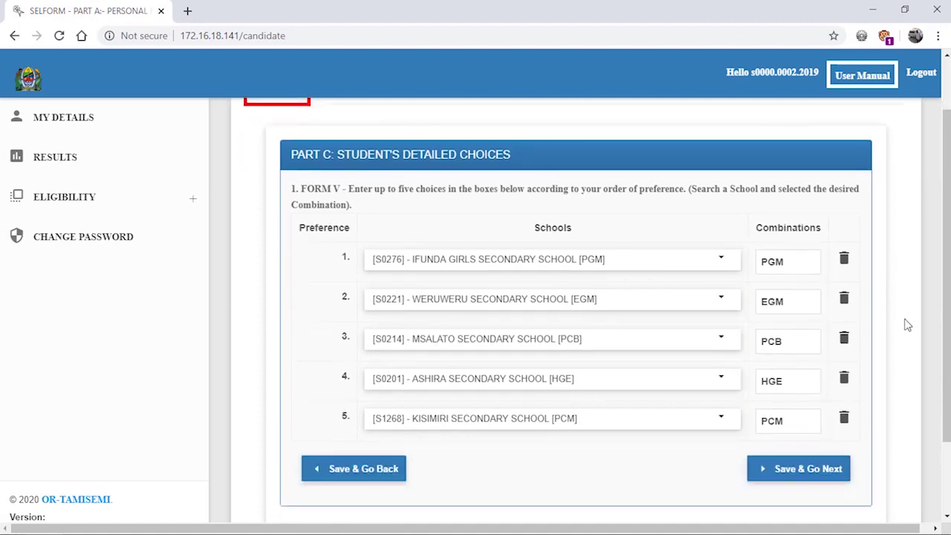
scroll(907, 324, "up", 1)
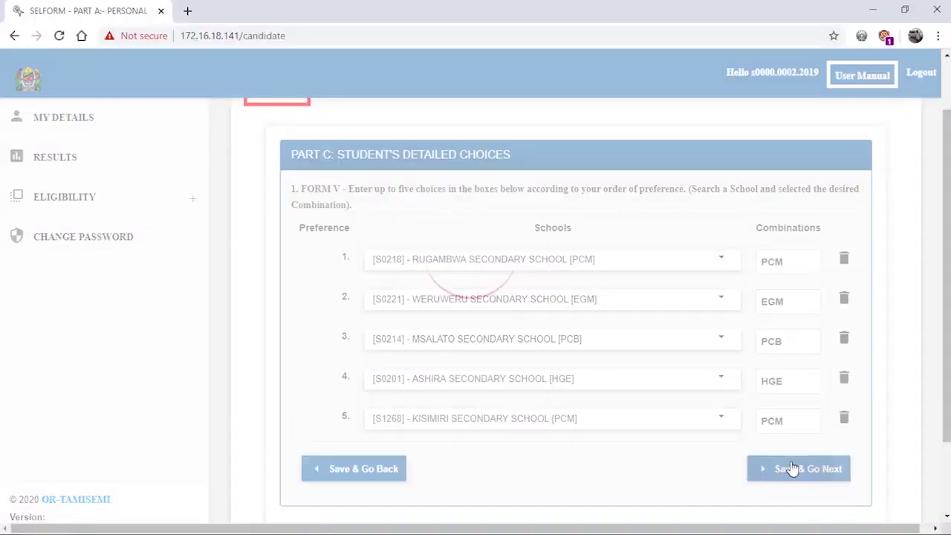
- Save the C.1 Form V and C.2 Technical Education choices unchanged
left_click(791, 468)
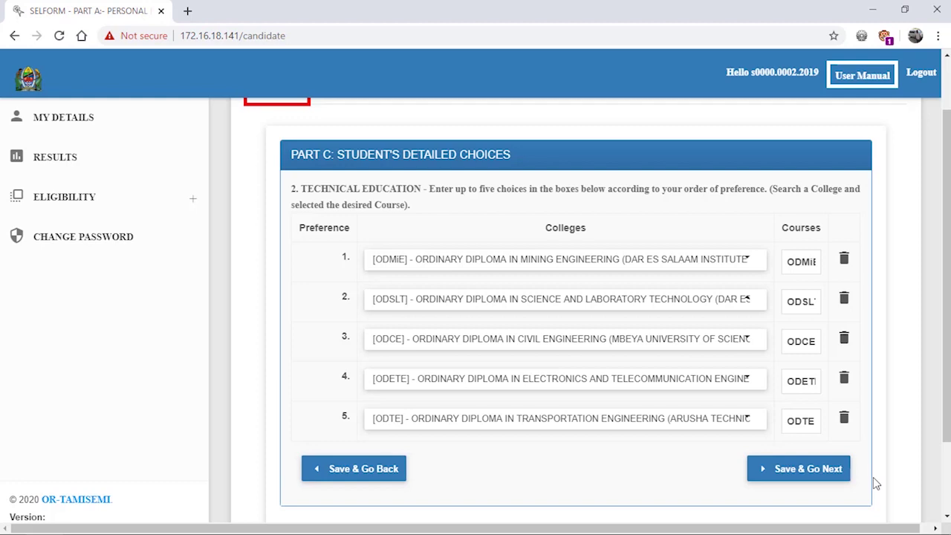
scroll(873, 477, "up", 1)
scroll(873, 478, "down", 1)
left_click(804, 471)
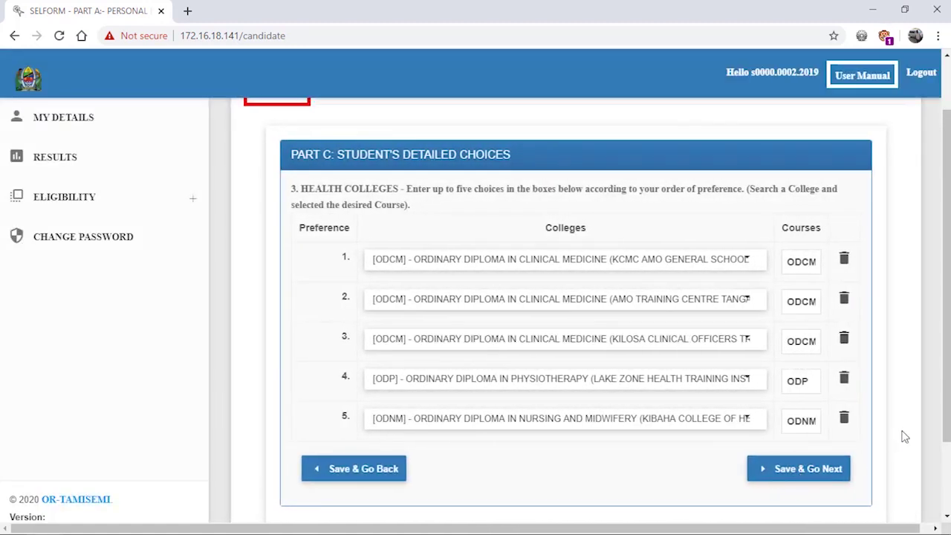
- Make Lugalo Military Medical School clinical medicine the second health choice and save
scroll(905, 437, "up", 1)
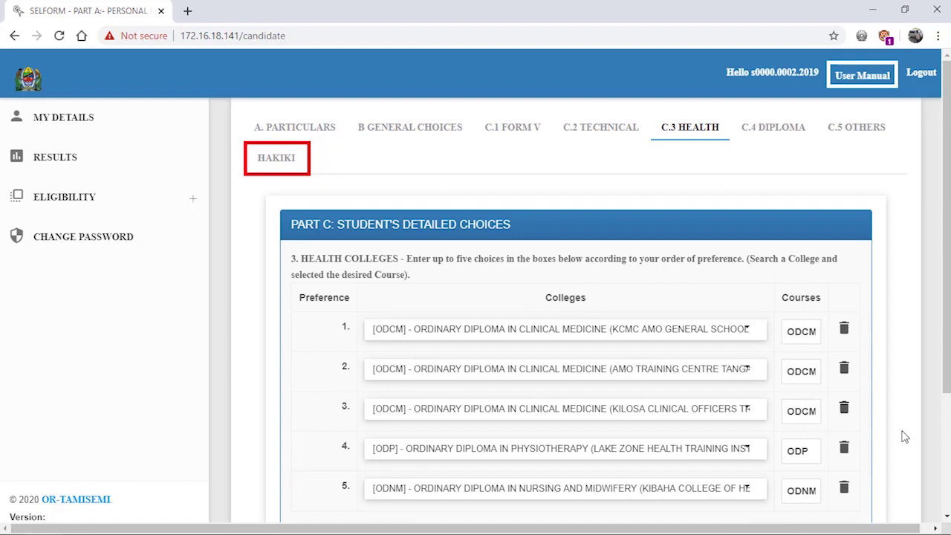
left_click(750, 329)
scroll(756, 312, "up", 1)
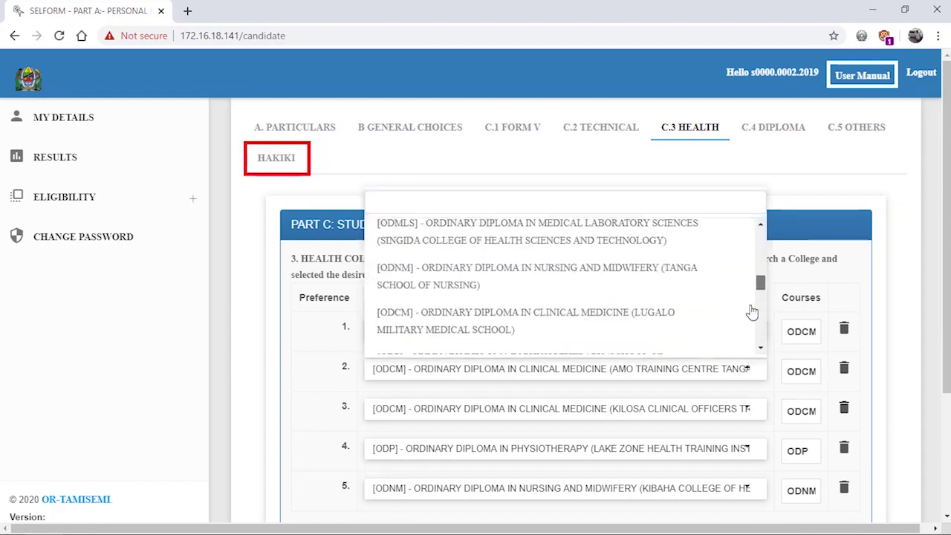
left_click(643, 312)
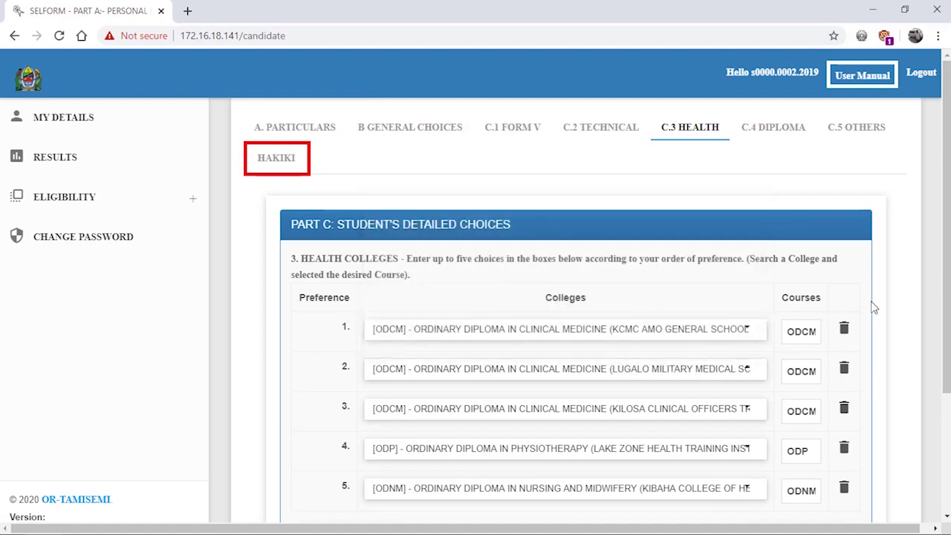
scroll(884, 305, "down", 2)
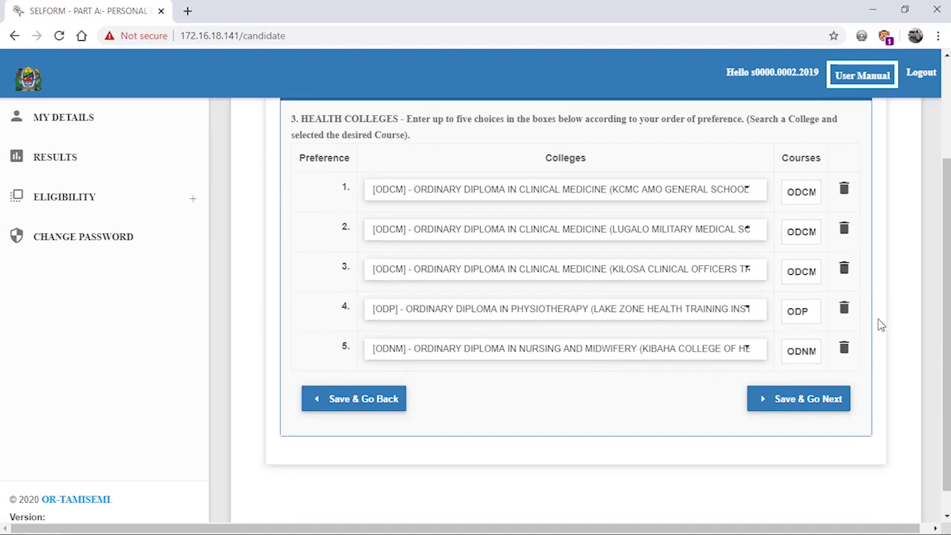
left_click(813, 399)
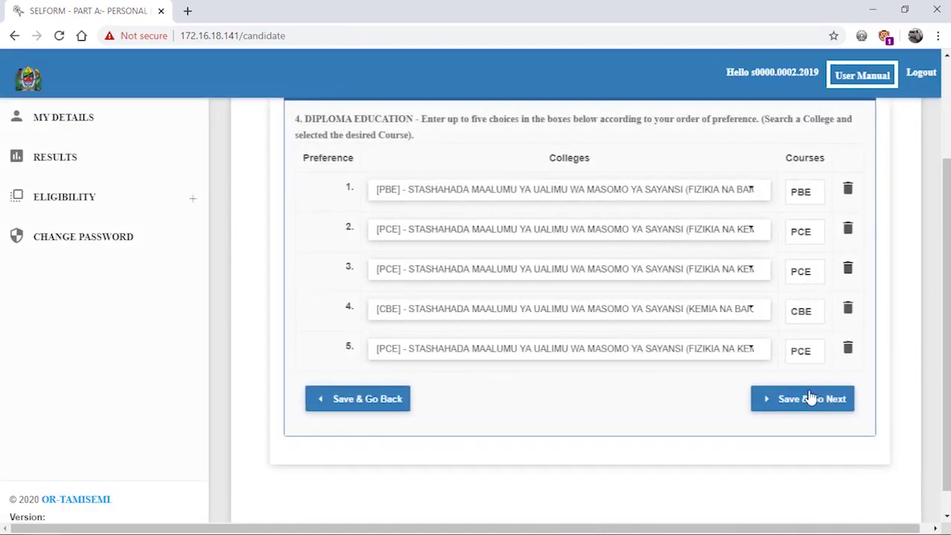
- Choose the PBE science teaching course as the second diploma choice and save
scroll(912, 373, "up", 2)
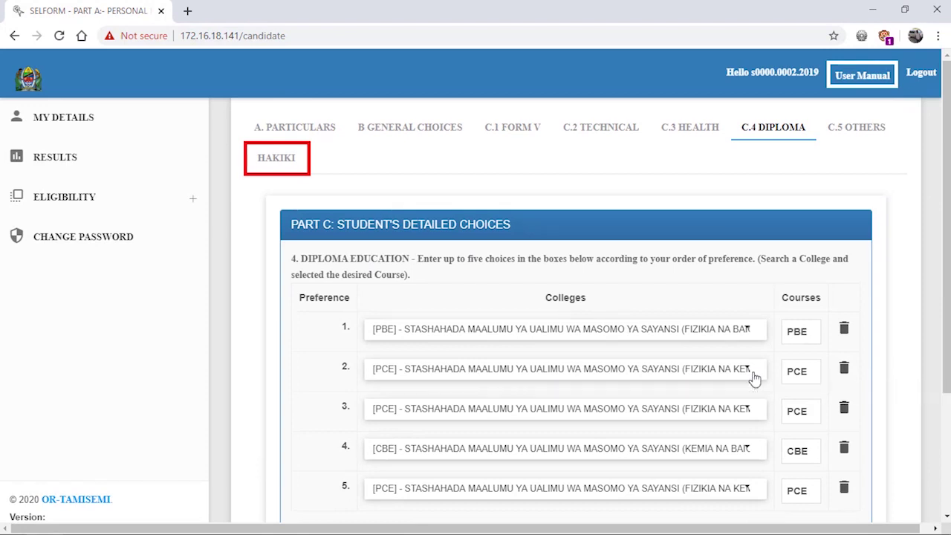
left_click(692, 367)
left_click(583, 281)
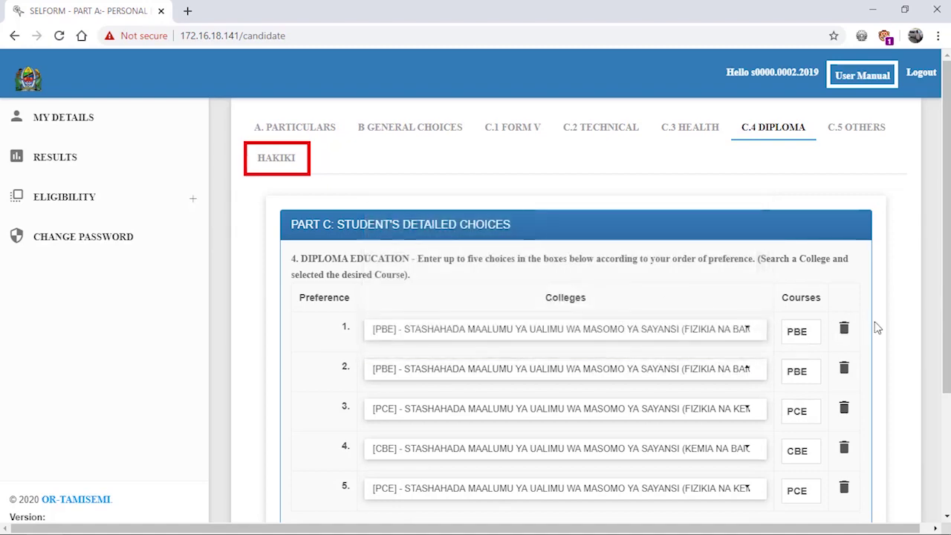
scroll(877, 325, "down", 2)
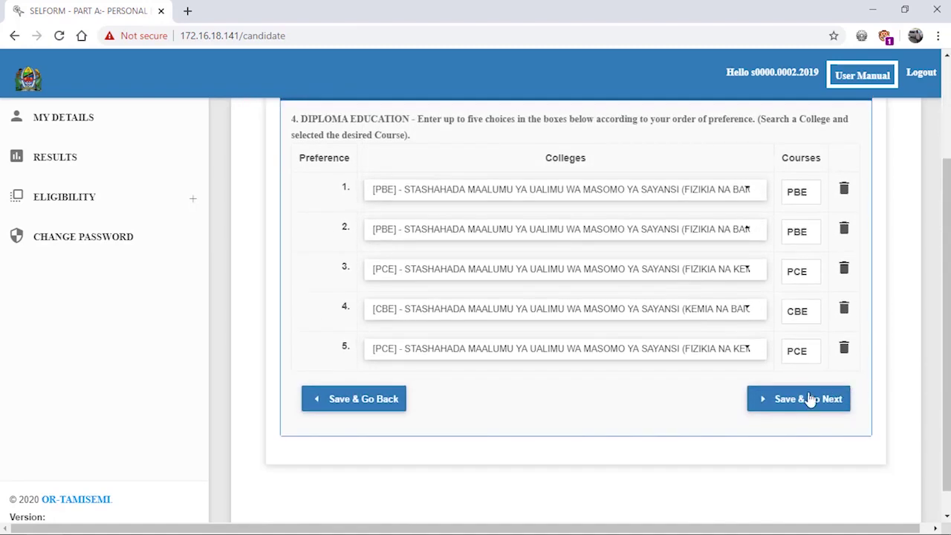
left_click(809, 400)
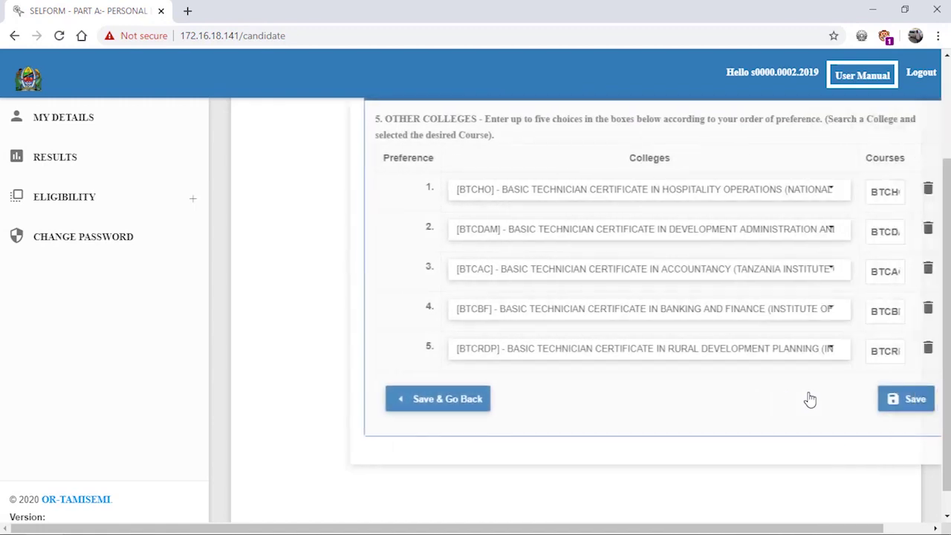
- Save the five C.5 Other Colleges choices, led by BTCHO hospitality operations
left_click(822, 399)
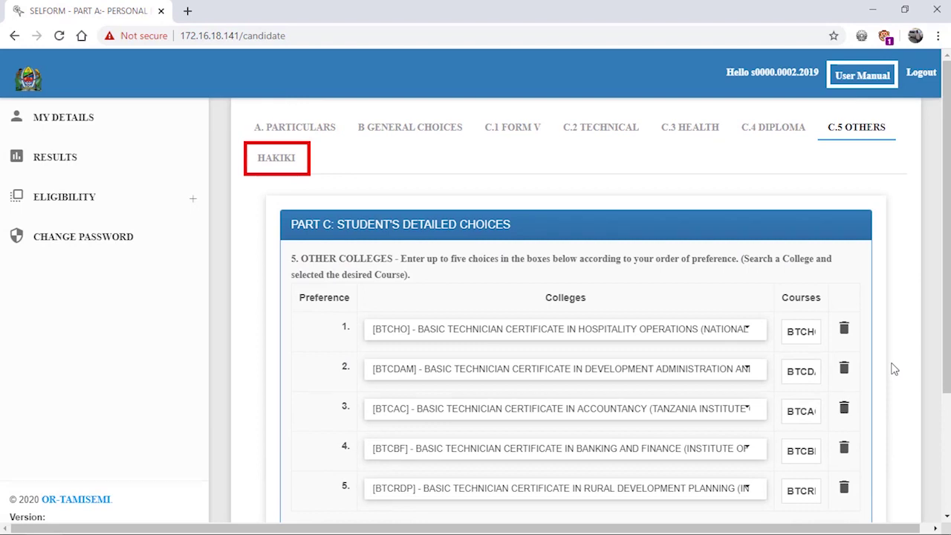
scroll(893, 369, "down", 2)
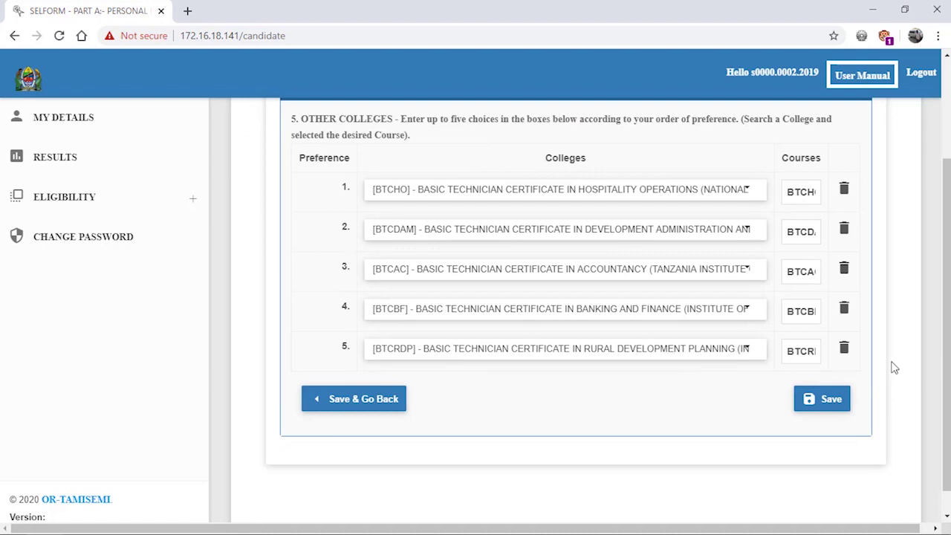
left_click(826, 399)
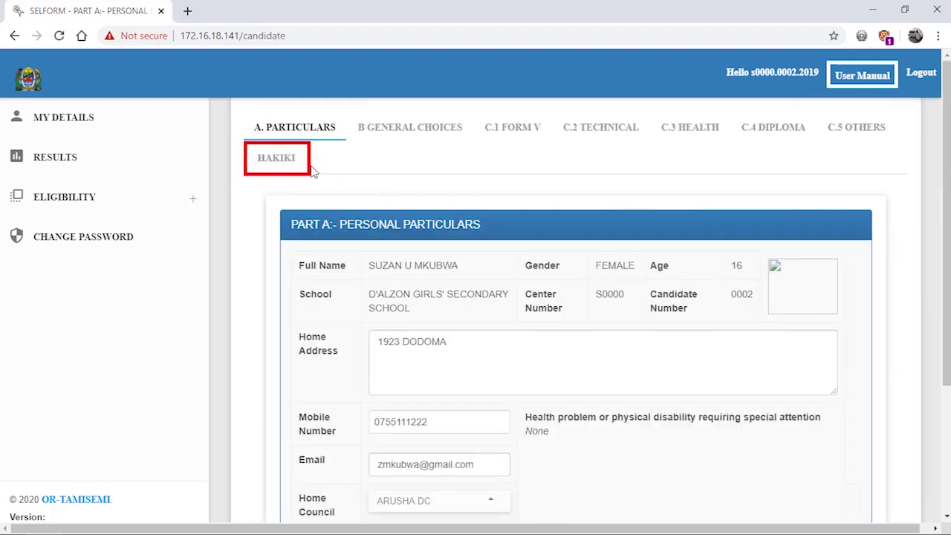
- Confirm HAKIKI shows no errors, then view the results: Division 1, 17 points
left_click(292, 162)
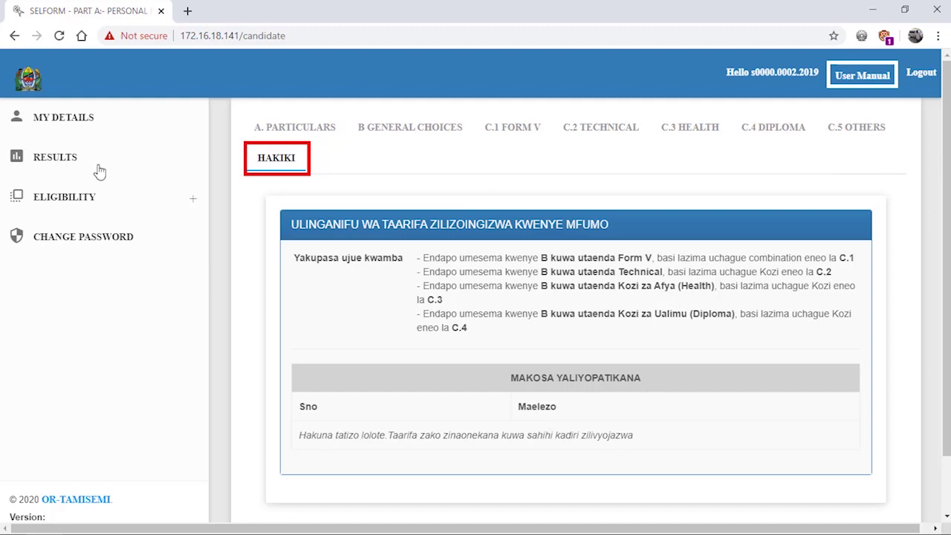
left_click(52, 157)
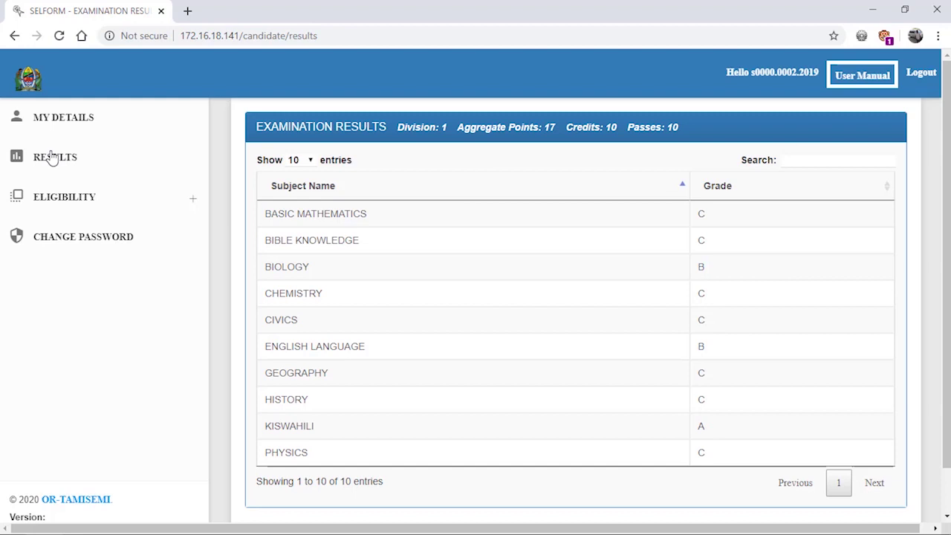
- Show the Possible Combinations eligibility list of nine combinations, CBG to PGM
left_click(108, 200)
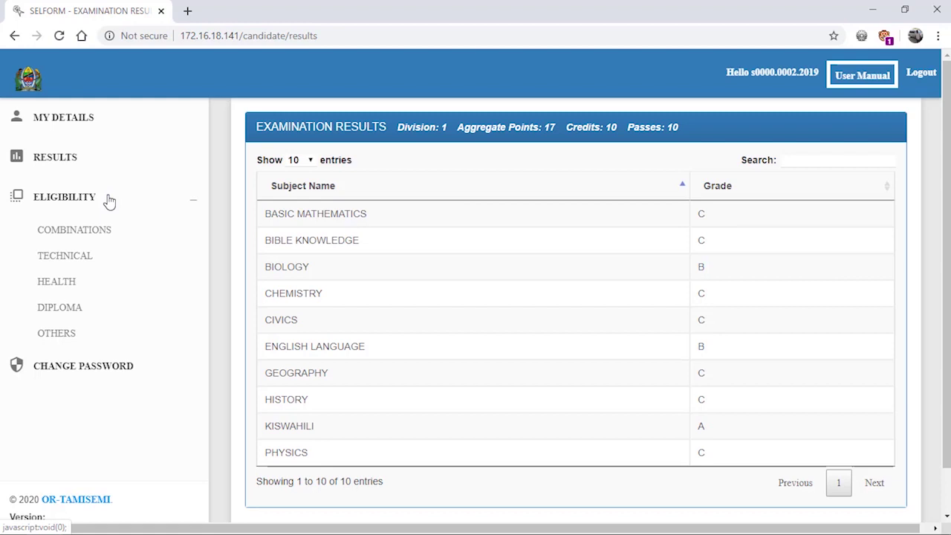
left_click(107, 230)
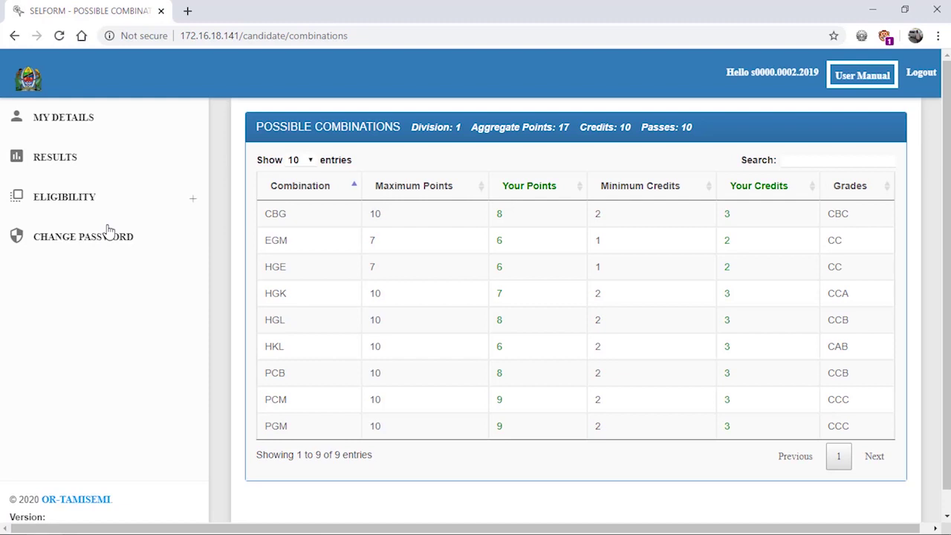
- View the eligible technical and health courses and colleges
left_click(110, 204)
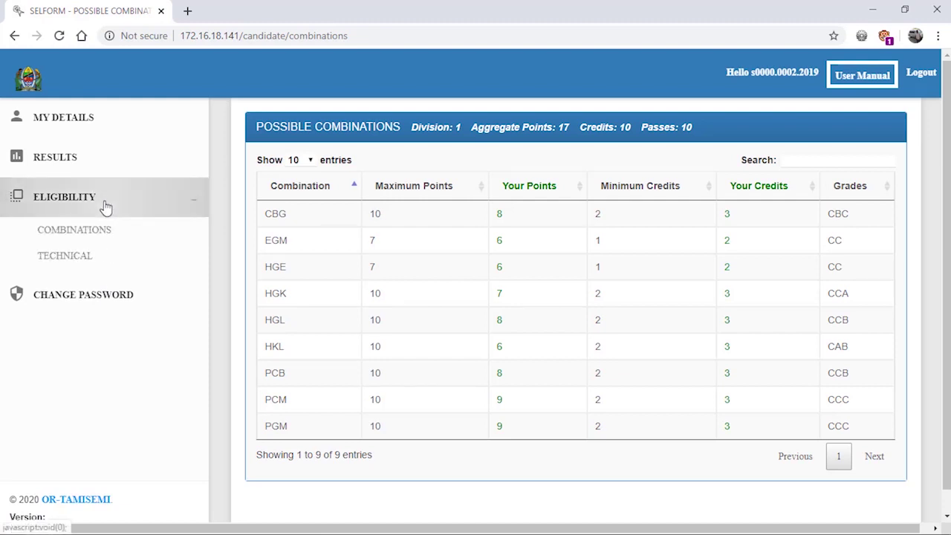
left_click(90, 260)
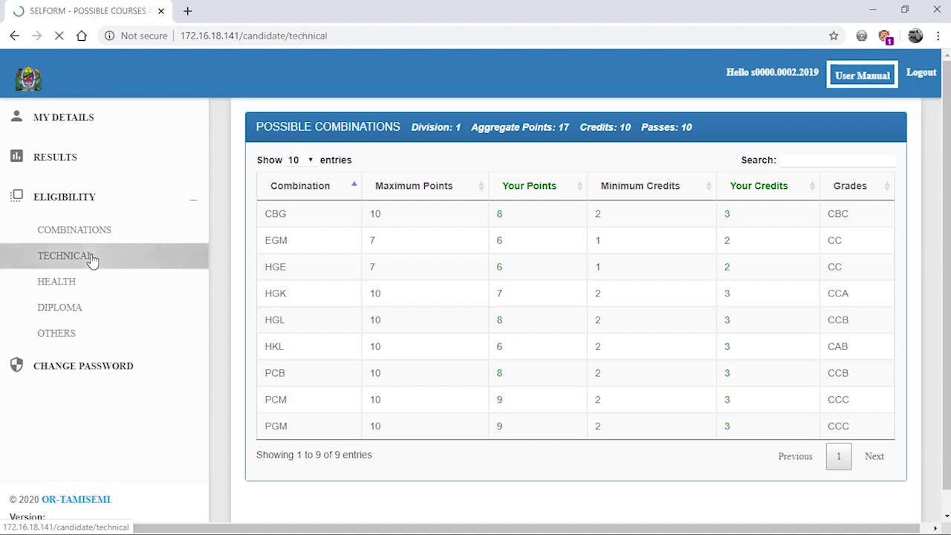
scroll(293, 267, "down", 1)
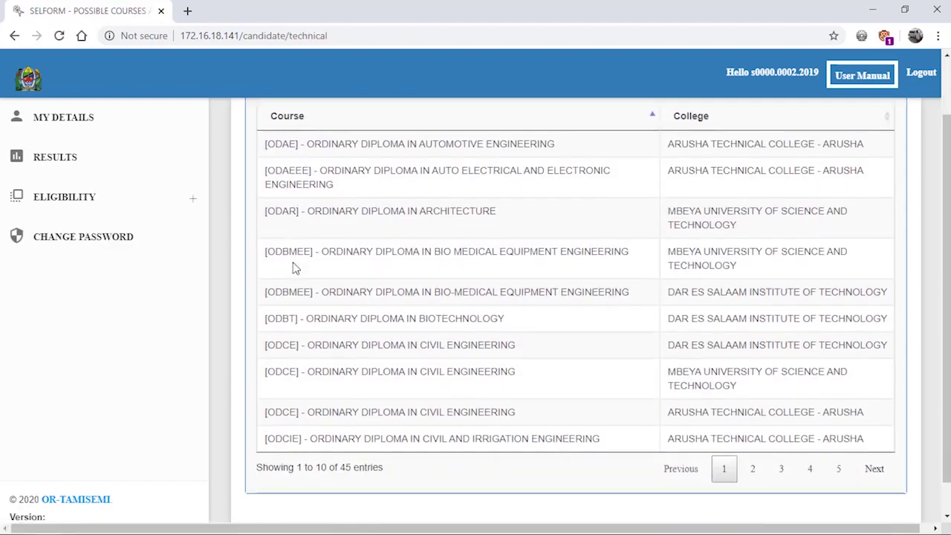
left_click(119, 211)
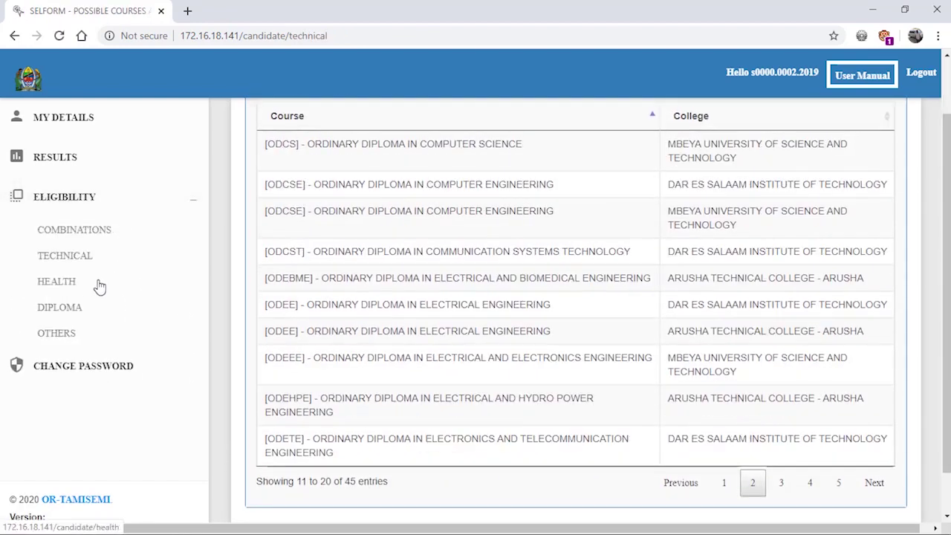
left_click(99, 285)
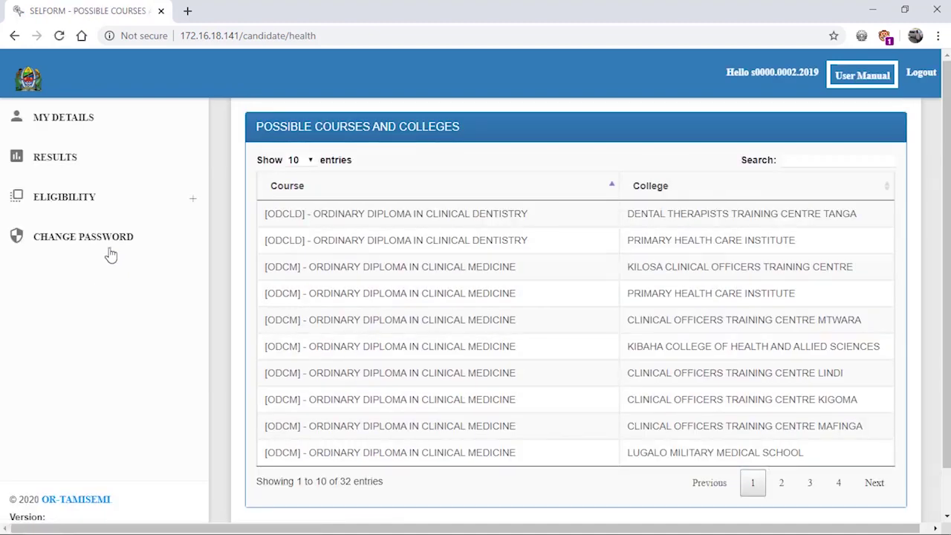
- View the eligible diploma courses through to the last page (page 3)
left_click(123, 199)
left_click(96, 309)
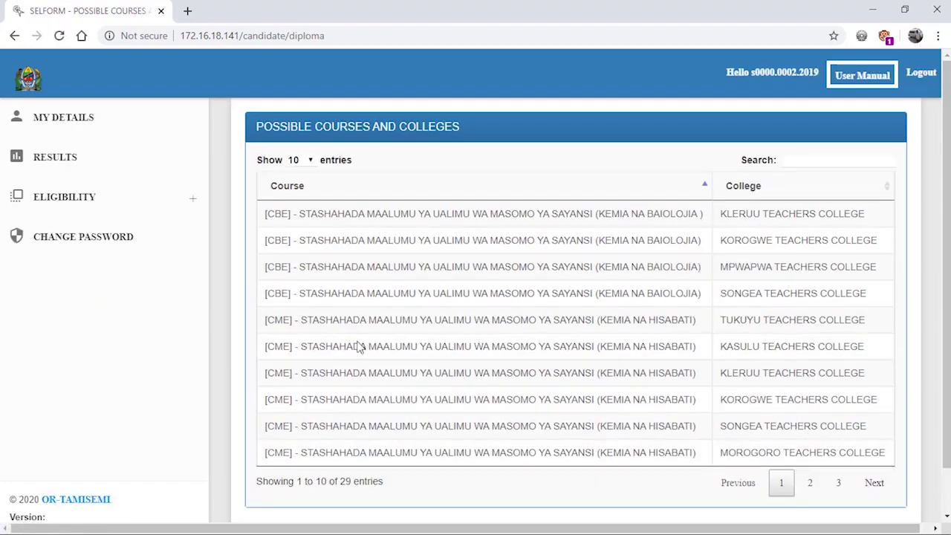
left_click(838, 482)
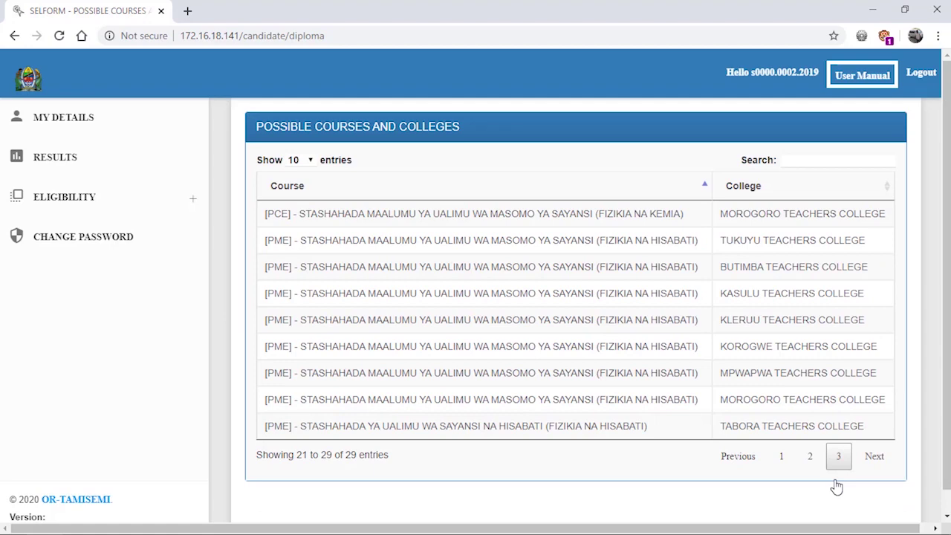
- View eligible other-college courses, then start entering a new password on Change Password
left_click(65, 197)
left_click(79, 334)
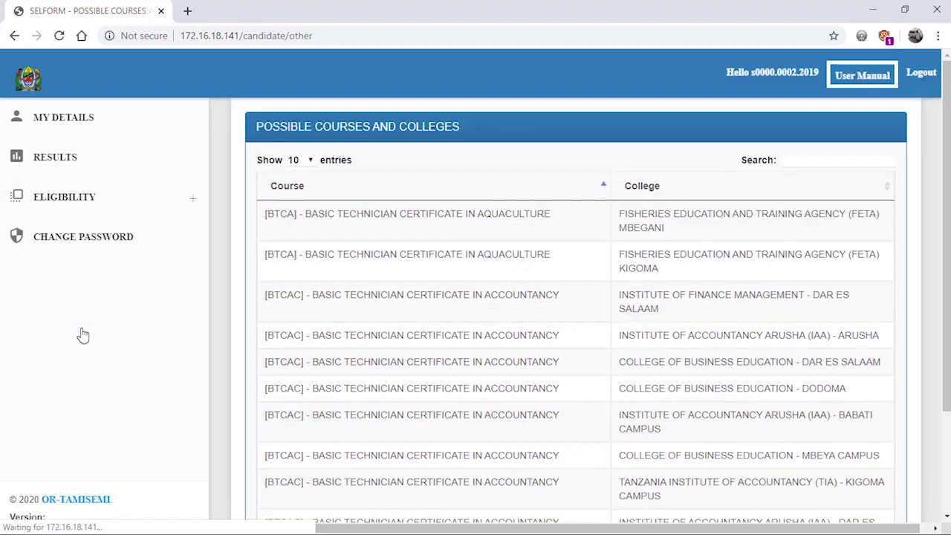
scroll(578, 340, "down", 2)
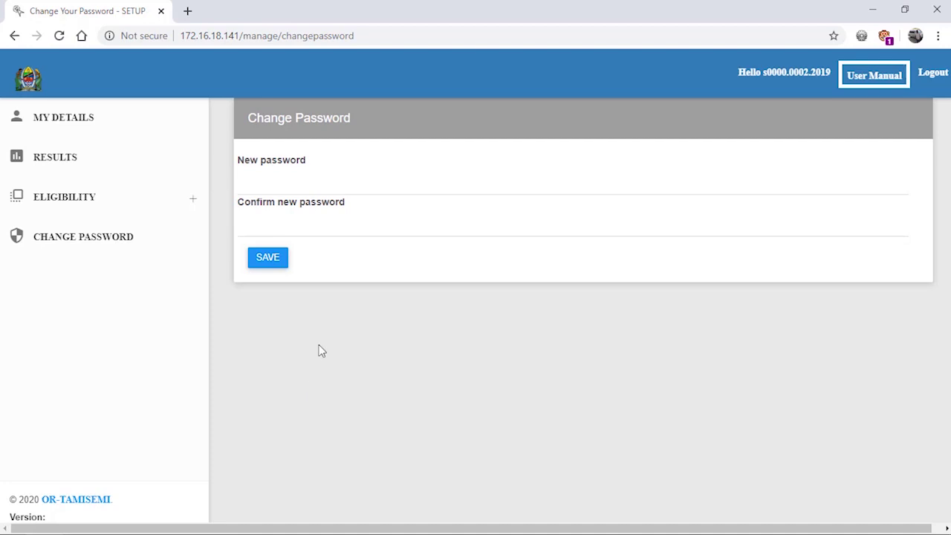
left_click(268, 187)
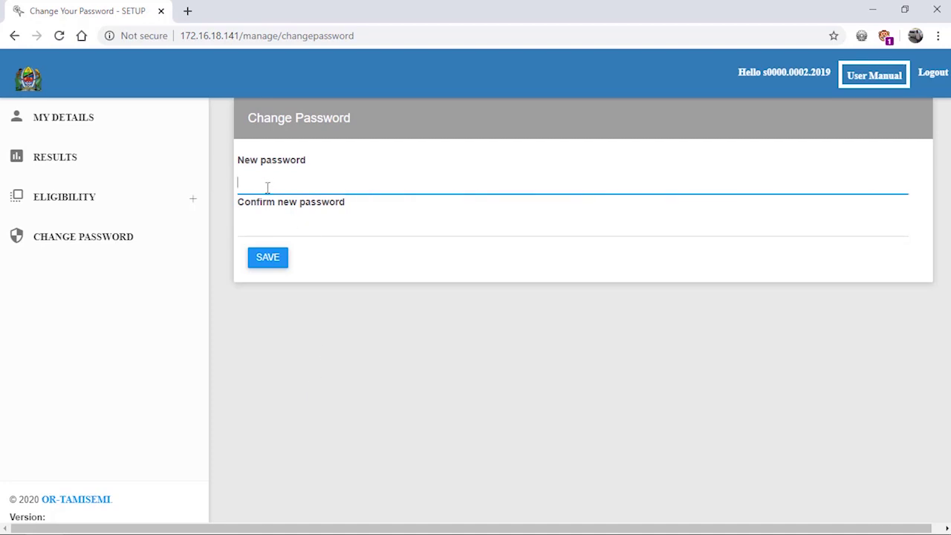